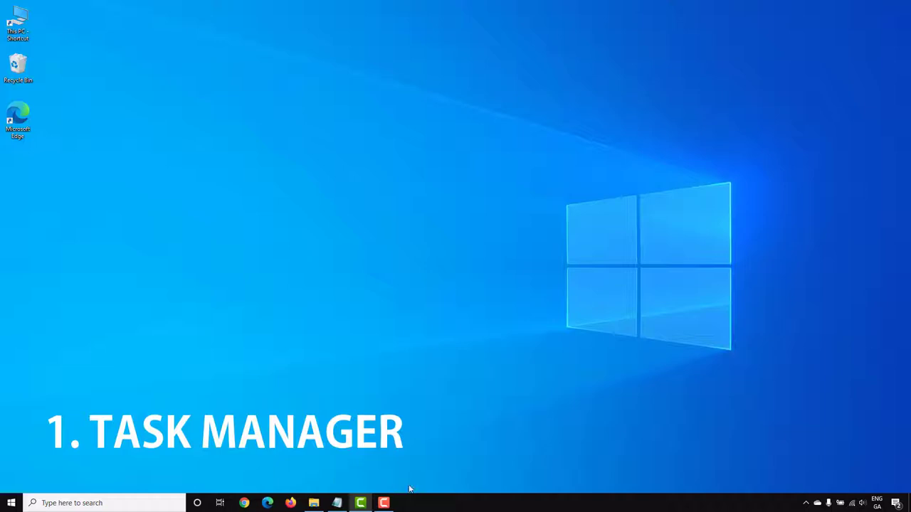
Step: Open Task Manager, sort processes by Memory, and open Microsoft OneDrive (32 bit)'s file location
right_click(443, 505)
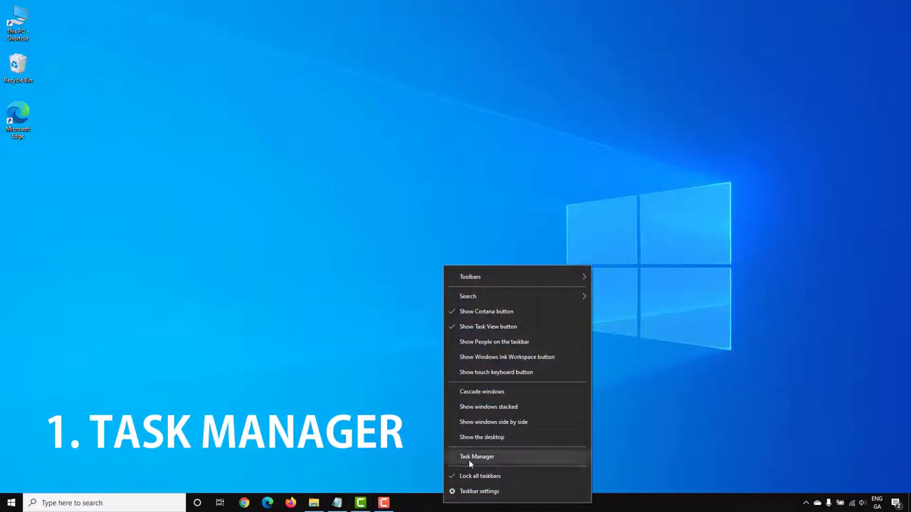
click(470, 459)
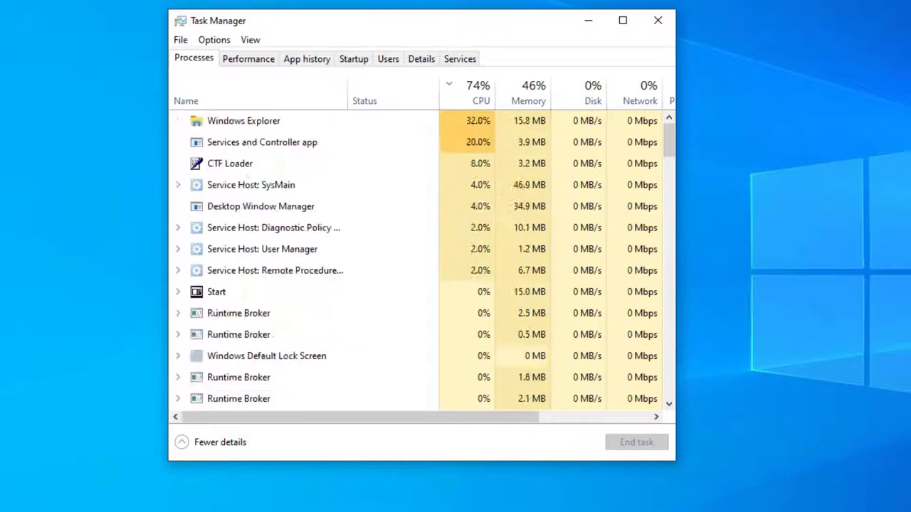
click(532, 92)
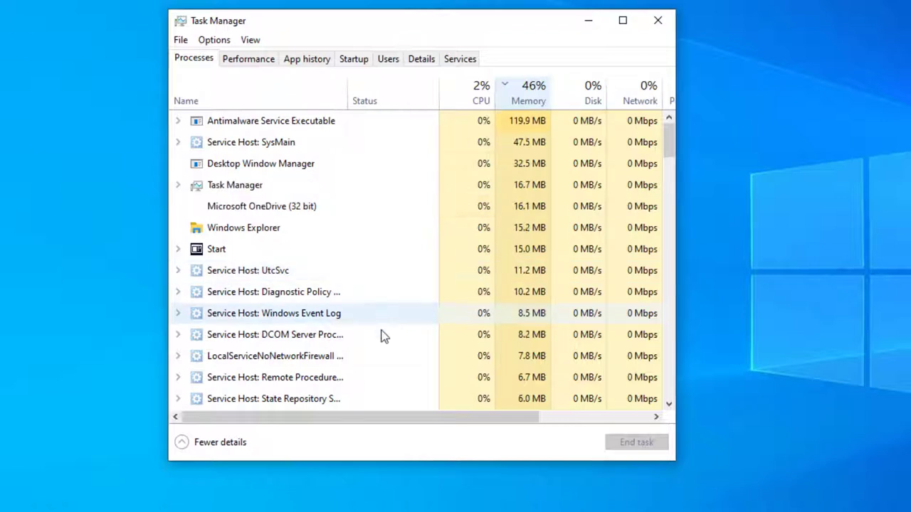
right_click(291, 213)
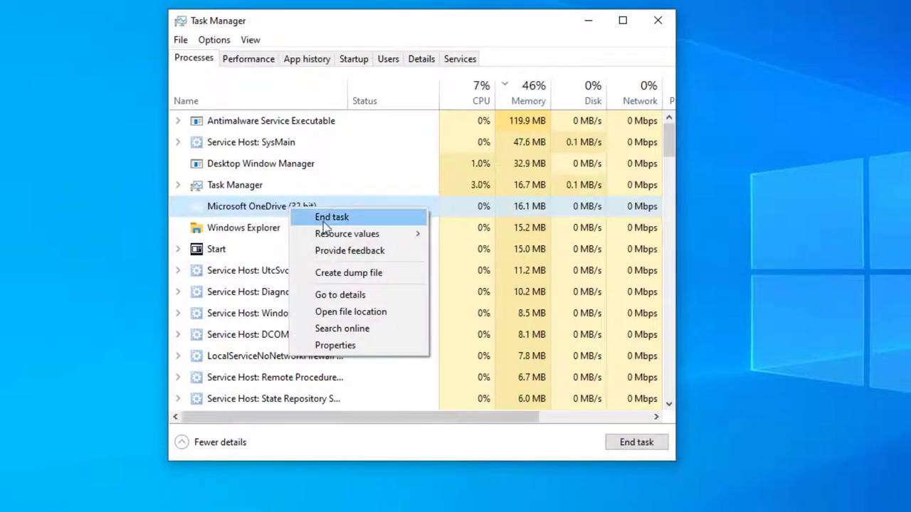
click(408, 312)
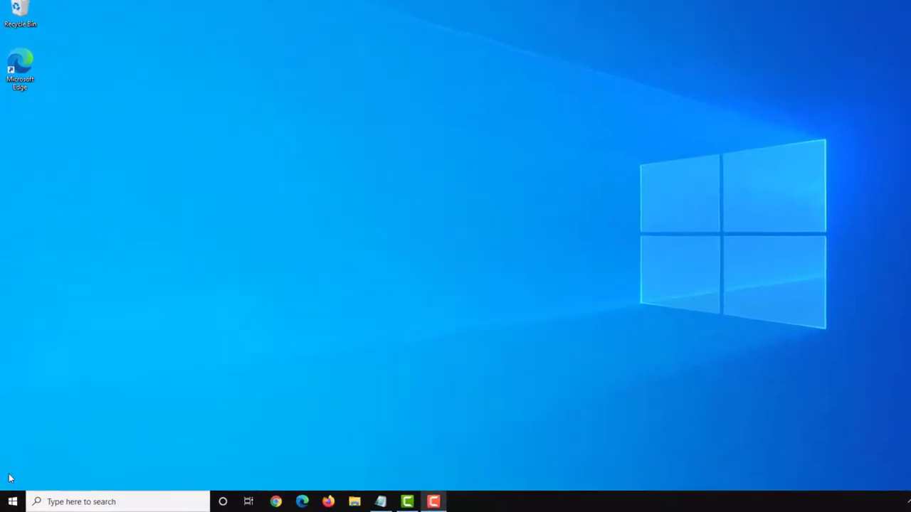
Step: Launch Services from a 'services' search and select the SysMain service in the list
click(14, 500)
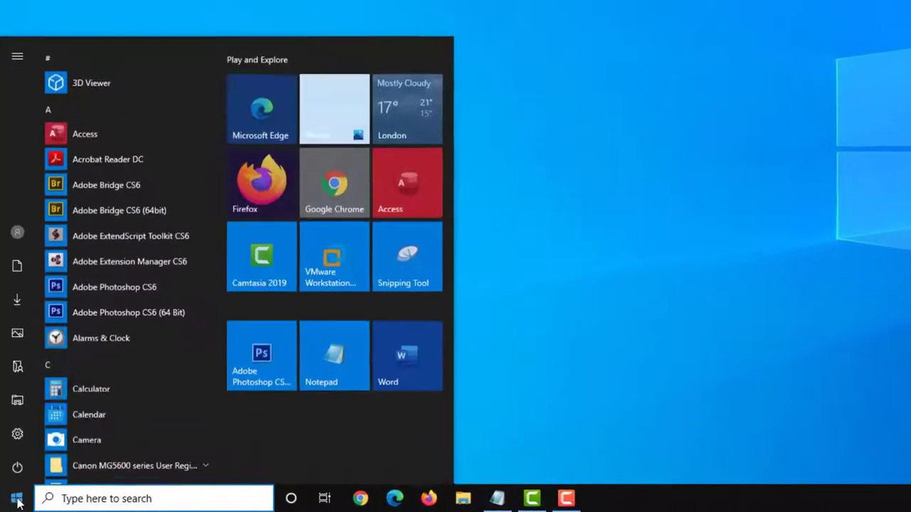
text(services)
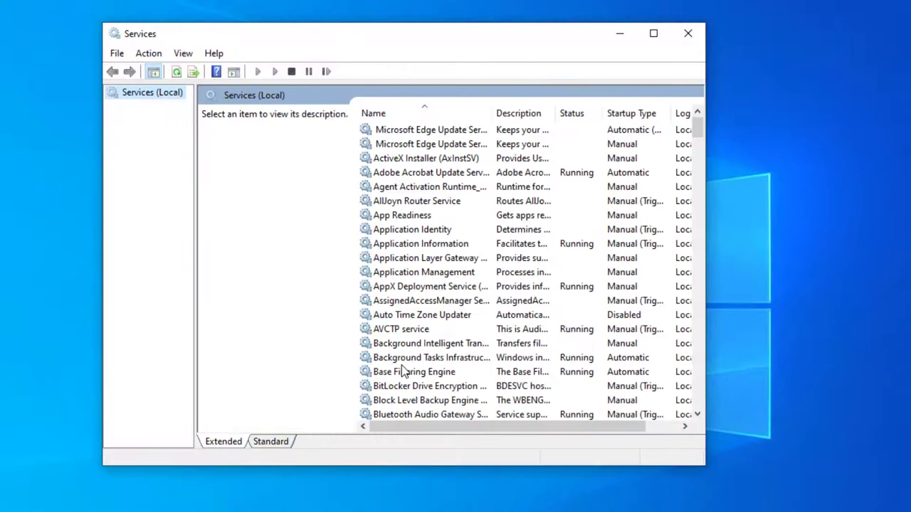
click(401, 366)
scroll(402, 370, down, 6)
key(s)
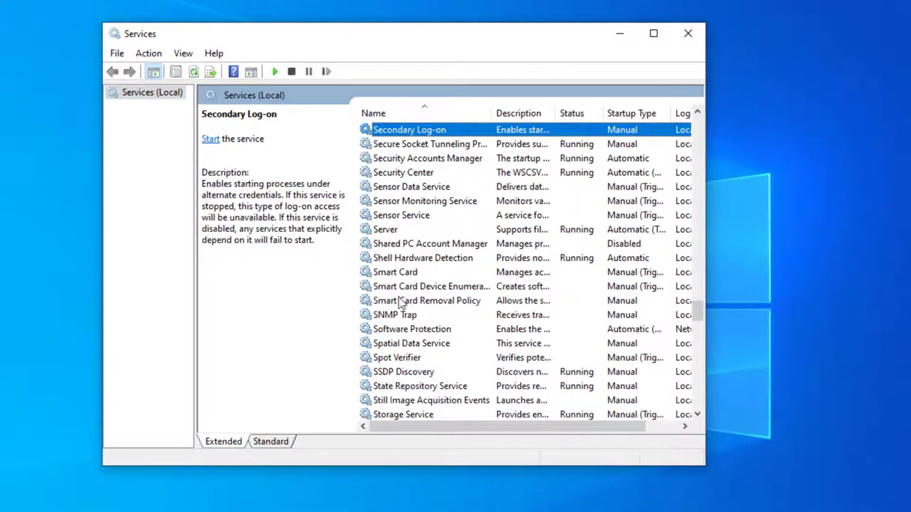
scroll(402, 295, down, 2)
scroll(400, 295, down, 2)
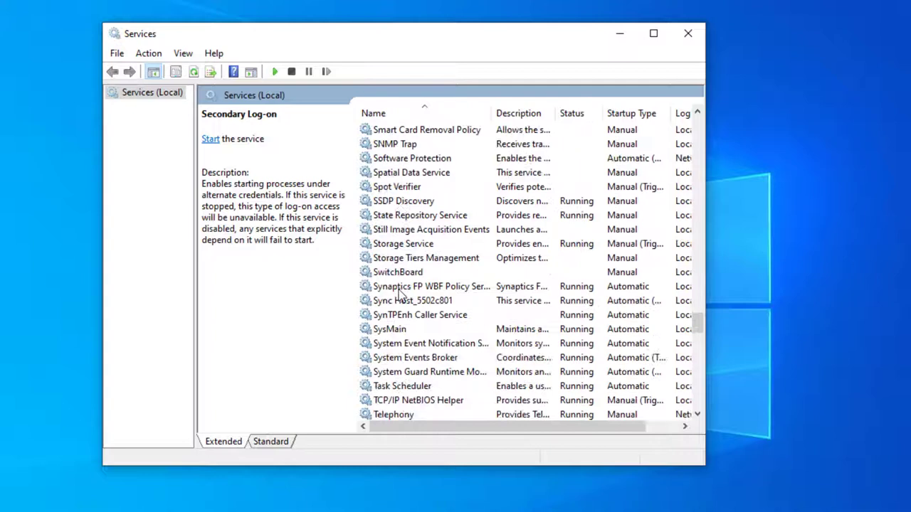
click(402, 329)
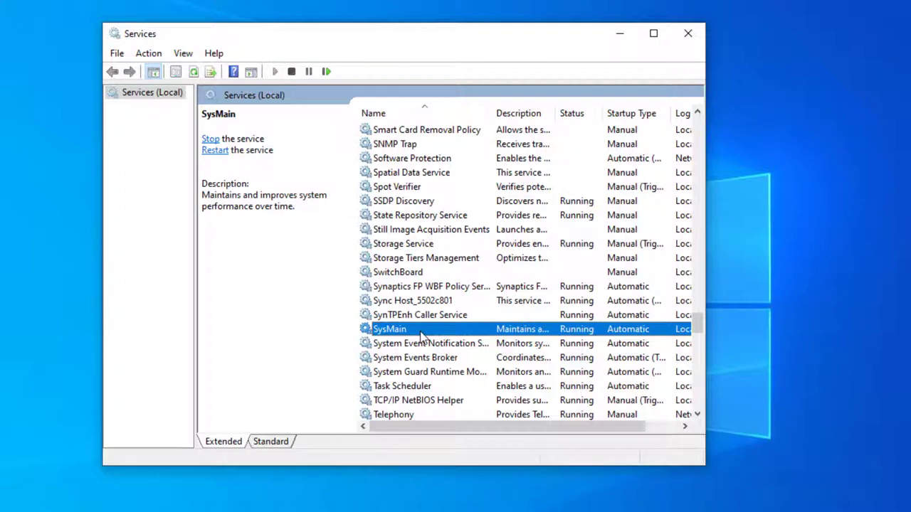
Step: In SysMain's properties, stop the service, choose the Disabled startup type, and apply
right_click(420, 335)
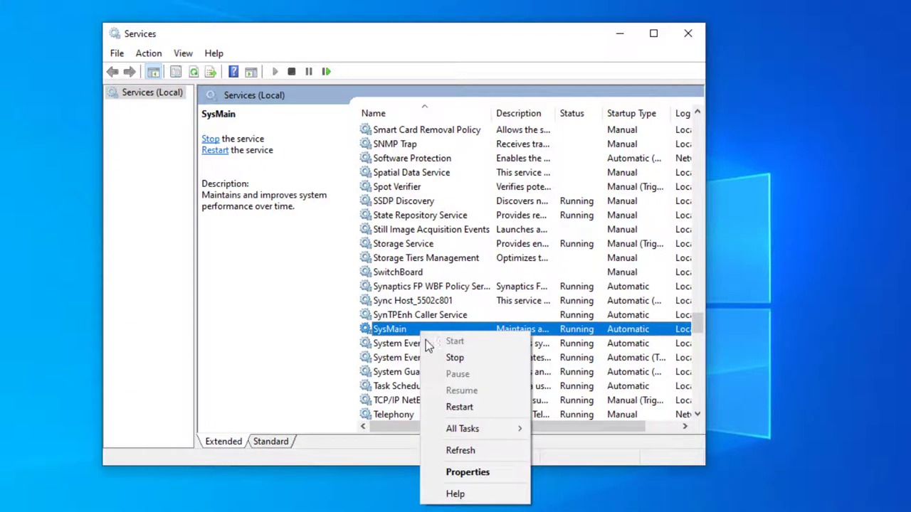
click(469, 474)
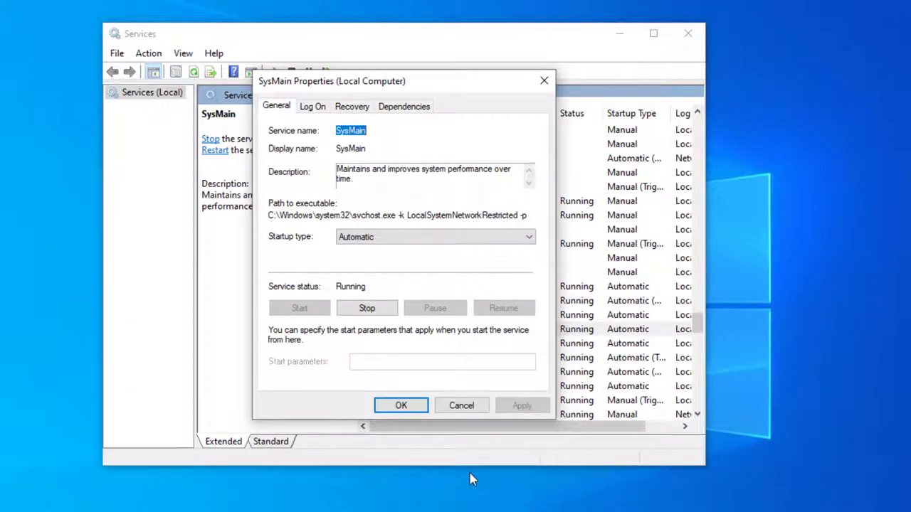
click(381, 308)
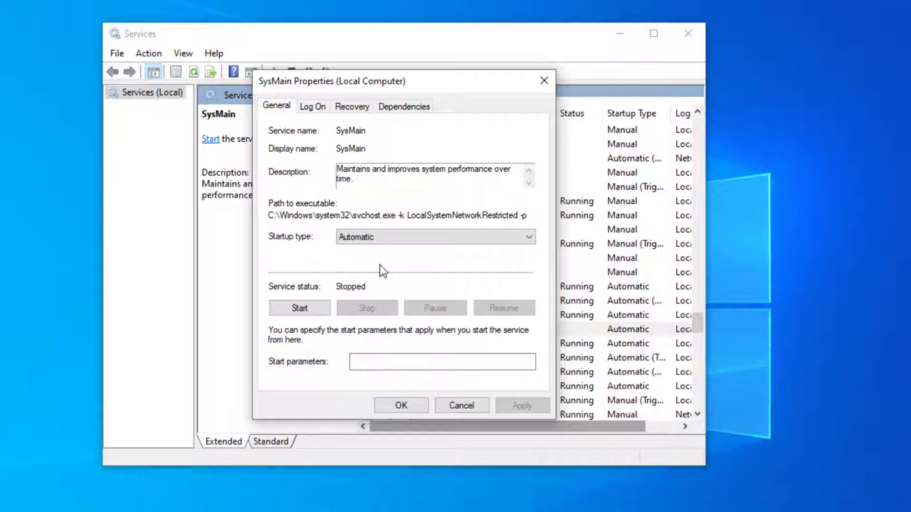
click(385, 240)
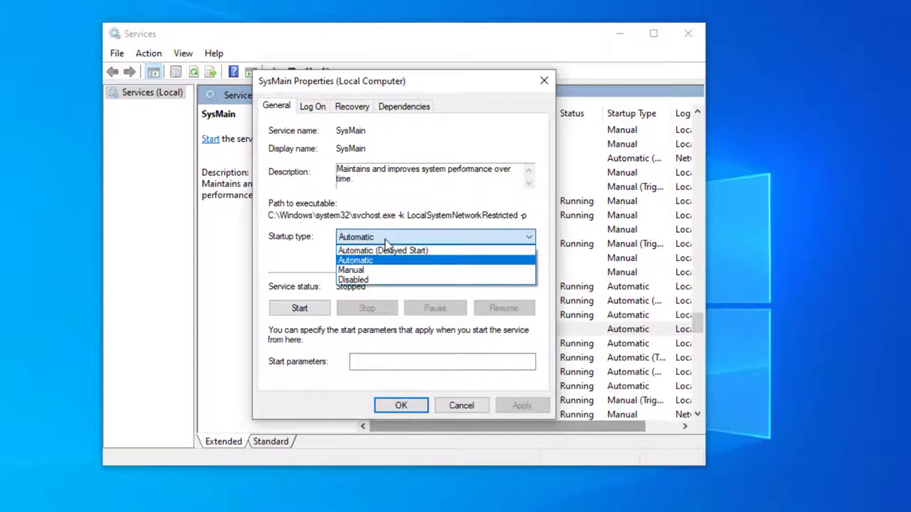
click(385, 279)
click(518, 406)
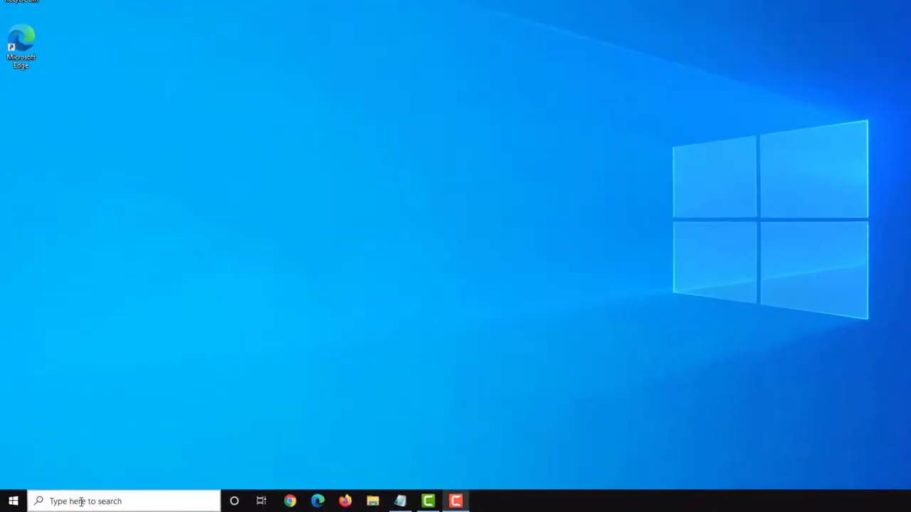
Step: Launch Registry Editor by searching for regedit
click(81, 501)
text(regedi)
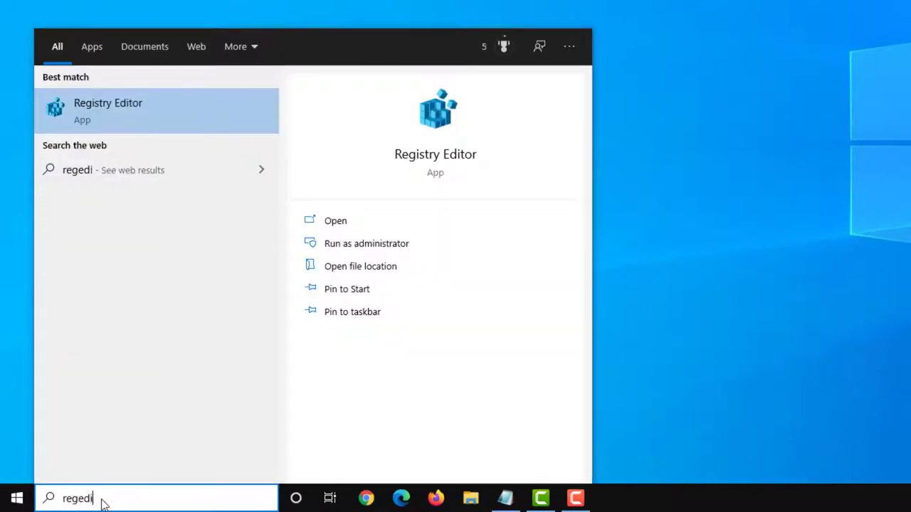
text(t)
key(Return)
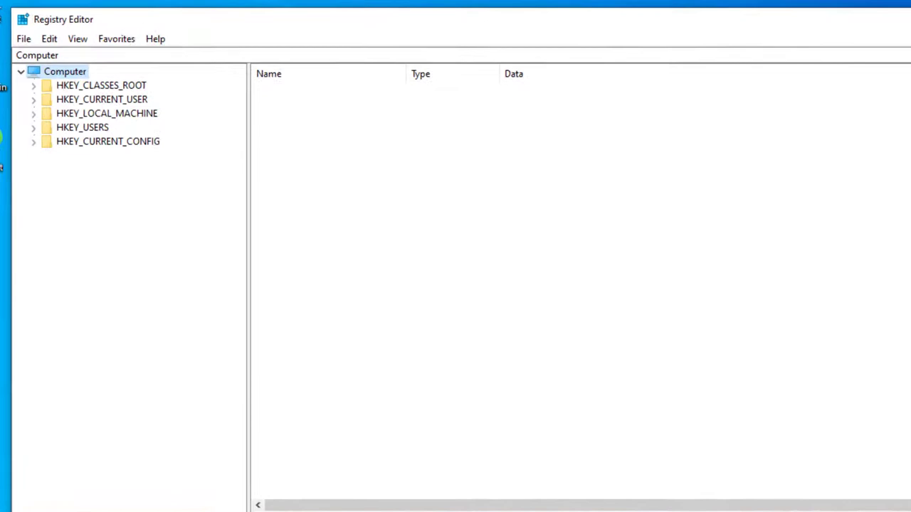
Step: Navigate to HKEY_LOCAL_MACHINE\SYSTEM\CurrentControlSet\Control\Session Manager\Memory Management to show its values
click(34, 114)
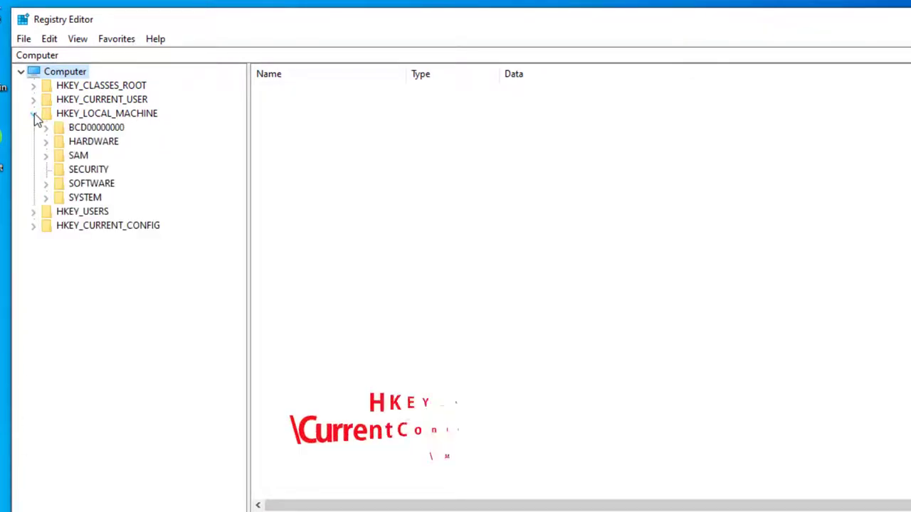
click(46, 198)
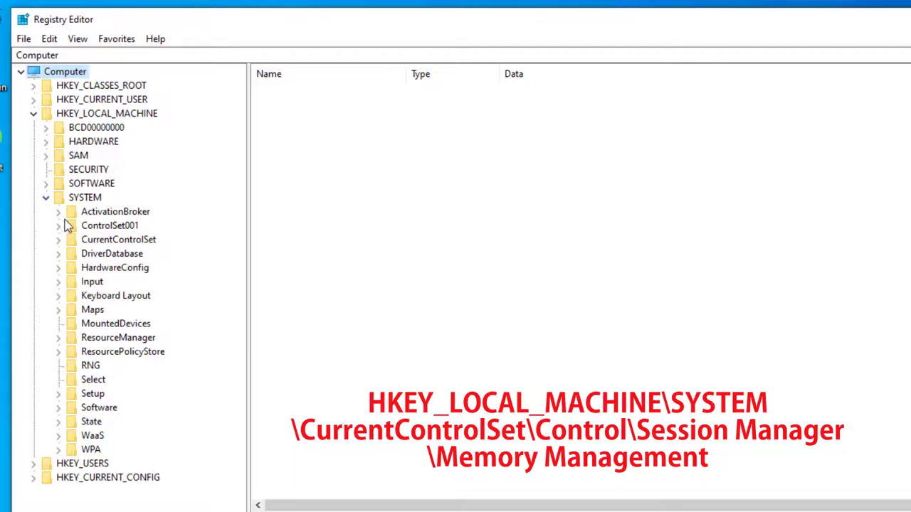
click(58, 240)
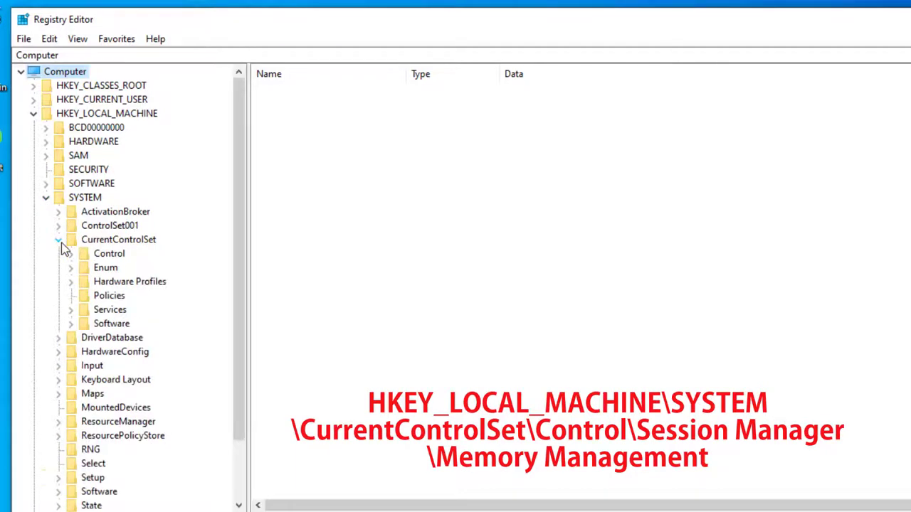
click(71, 256)
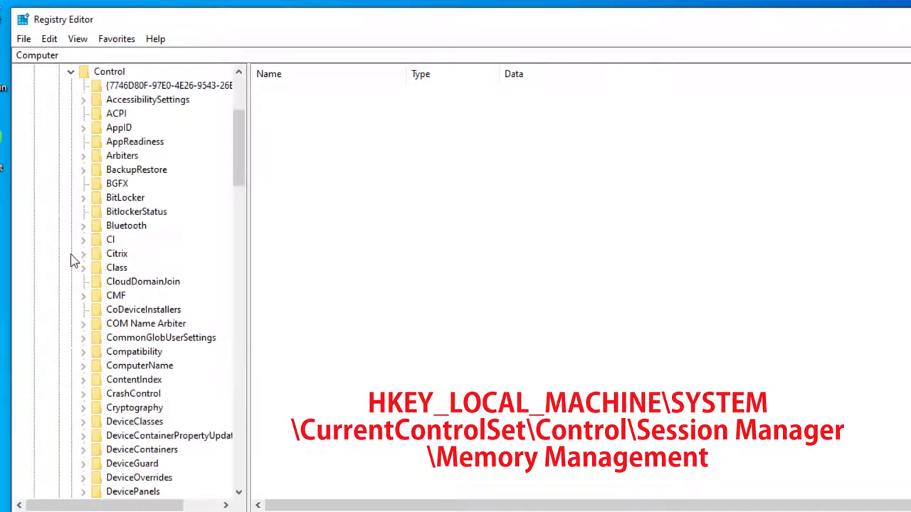
drag(238, 163, 242, 350)
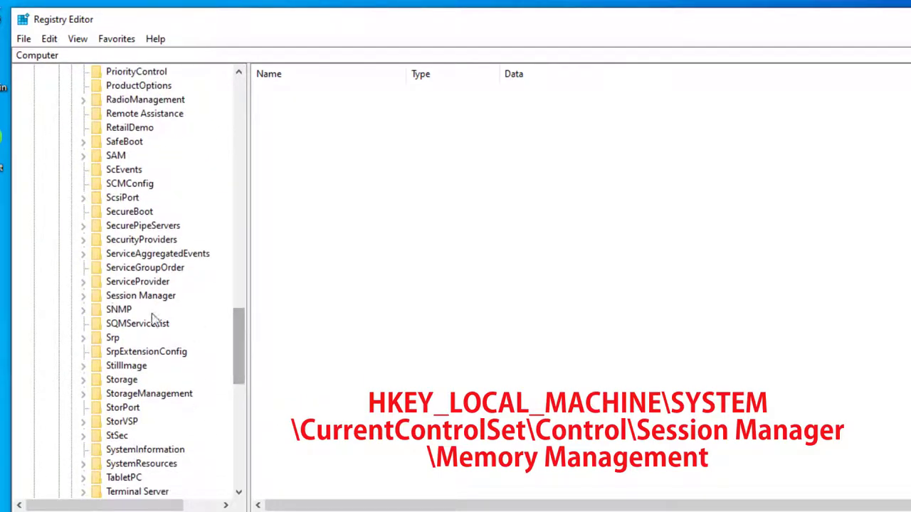
click(83, 296)
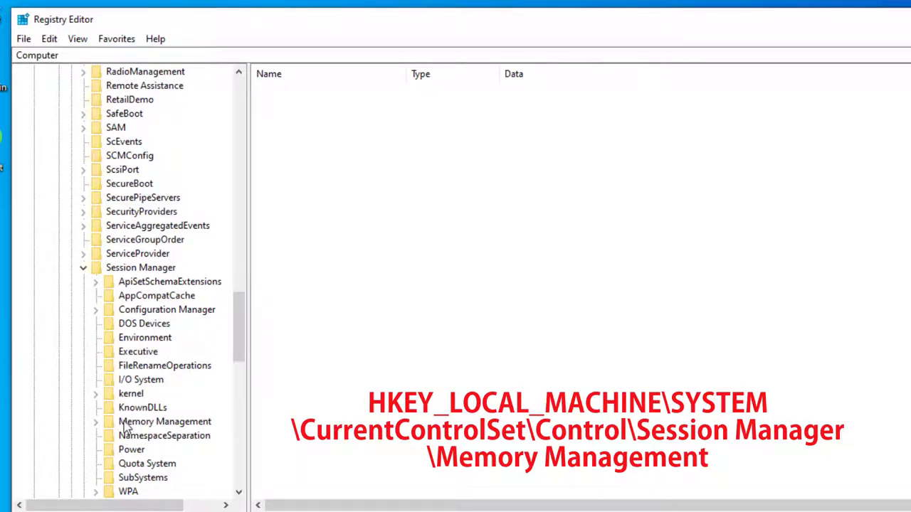
click(96, 422)
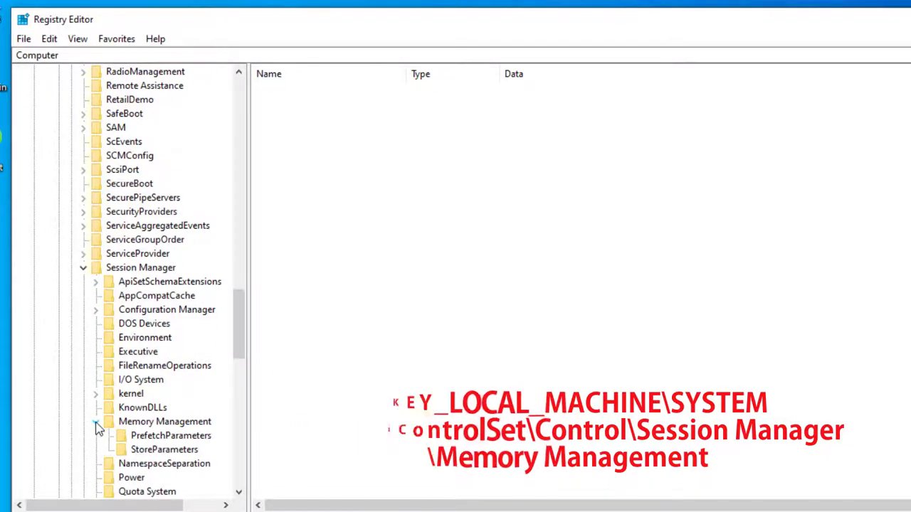
click(163, 424)
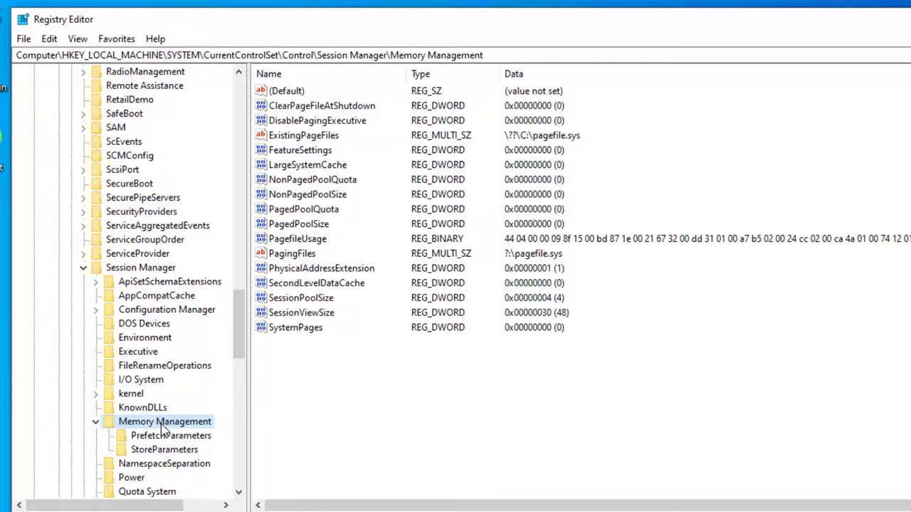
Step: Change ClearPageFileAtShutdown's value data from 0 to 1 and confirm with OK
click(385, 109)
click(375, 106)
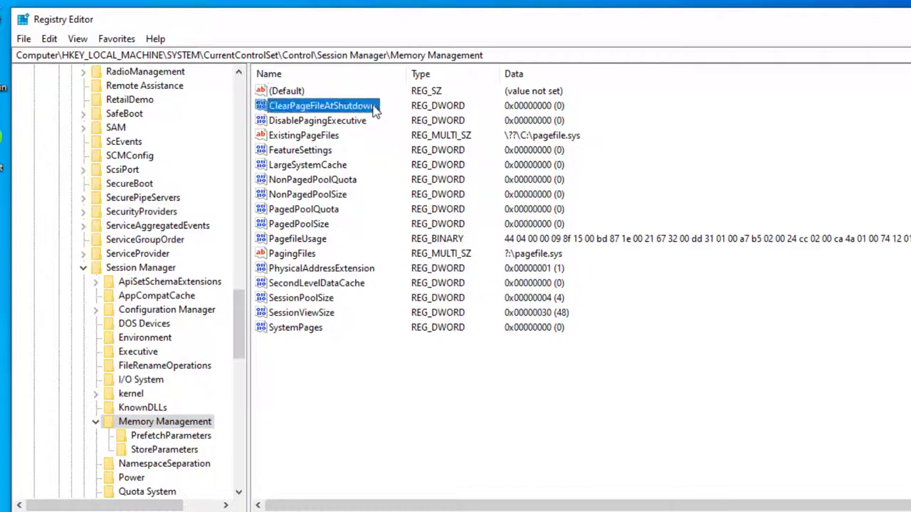
right_click(375, 108)
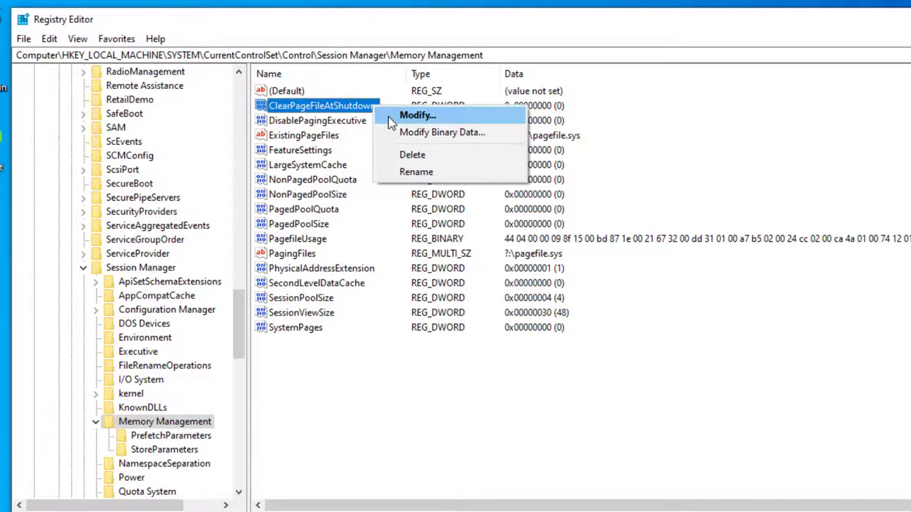
click(391, 119)
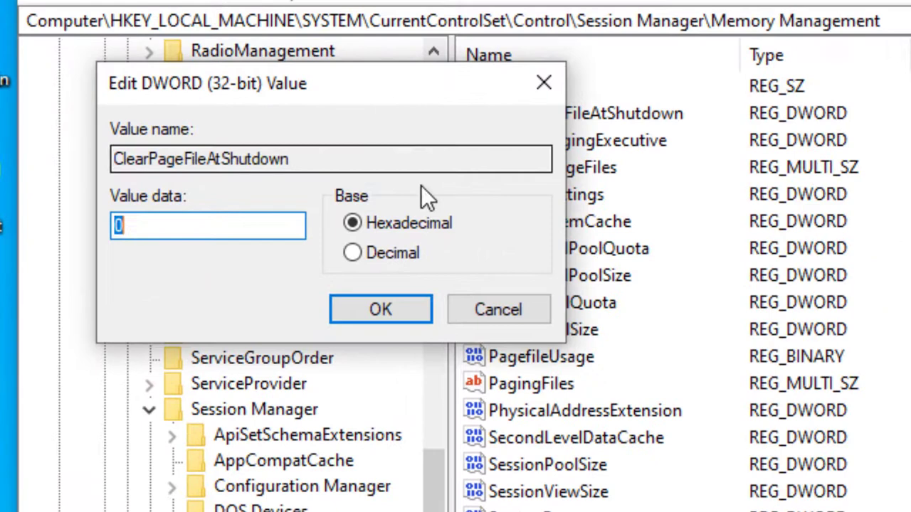
click(162, 166)
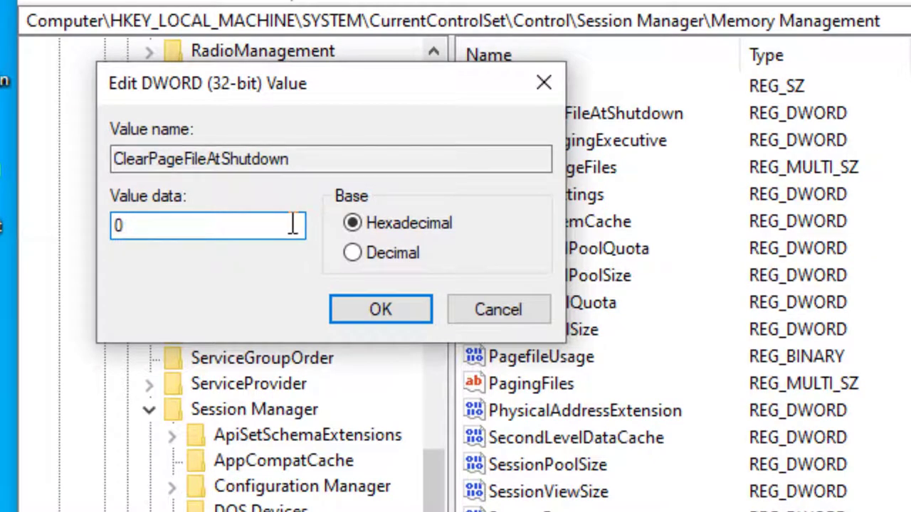
key(BackSpace)
text(1)
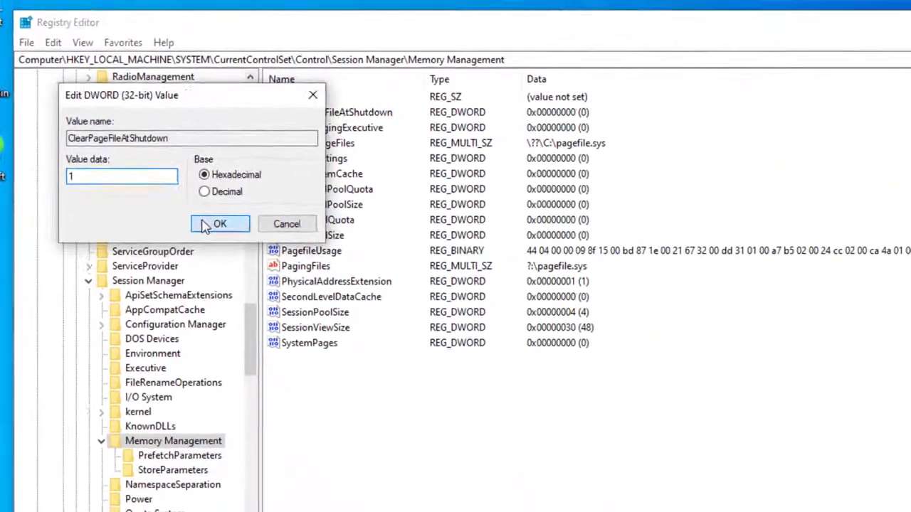
click(352, 310)
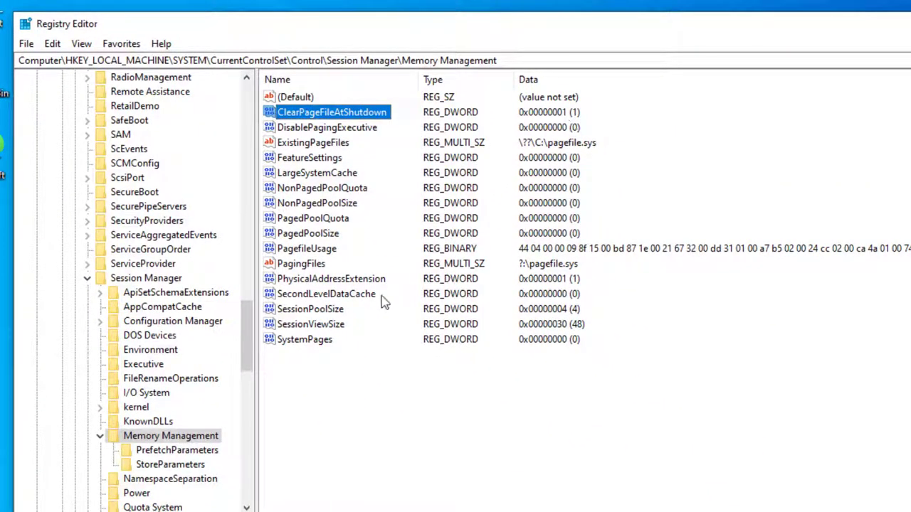
Step: Bring up the New value options in the empty area of the Memory Management values pane
right_click(325, 377)
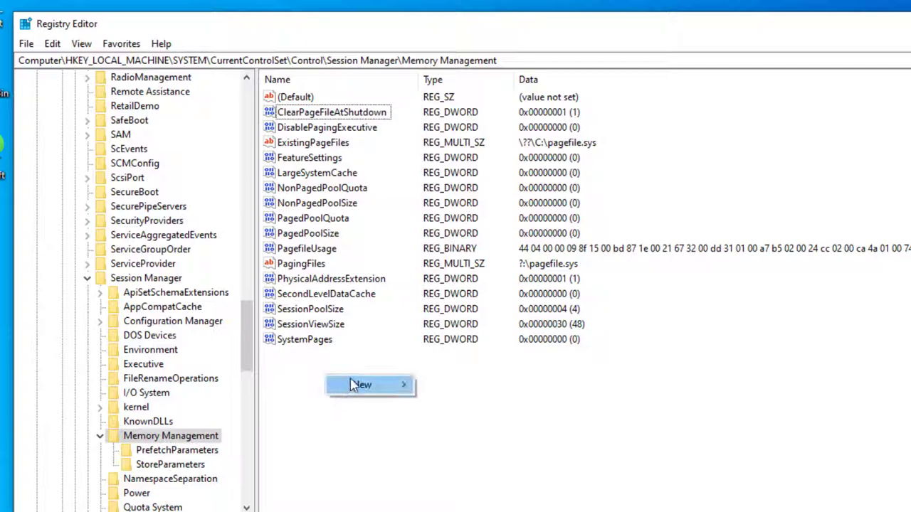
mouse_move(358, 385)
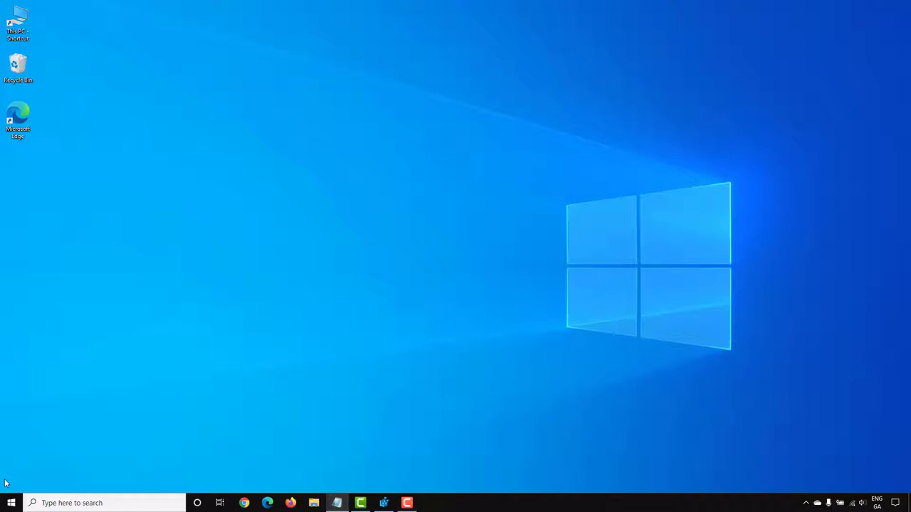
Step: Through This PC properties and Advanced system settings, set Performance Options to Adjust for best performance
click(314, 503)
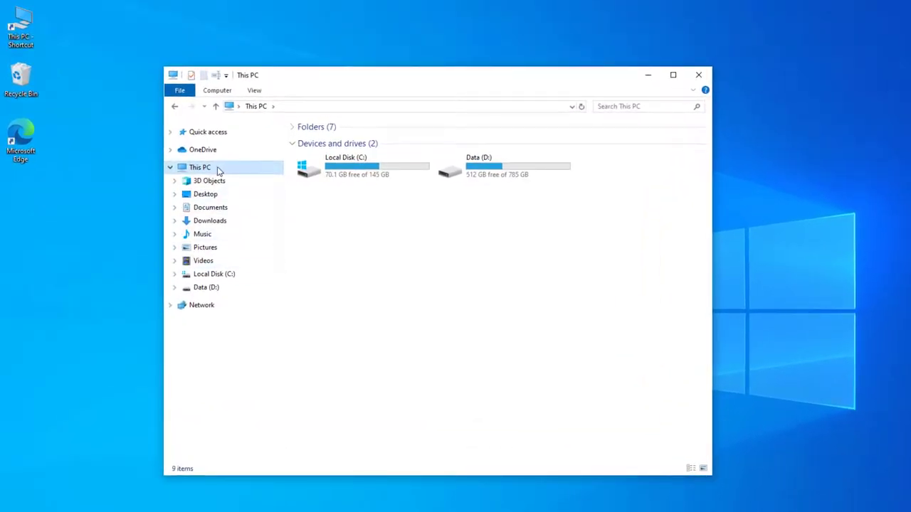
right_click(202, 162)
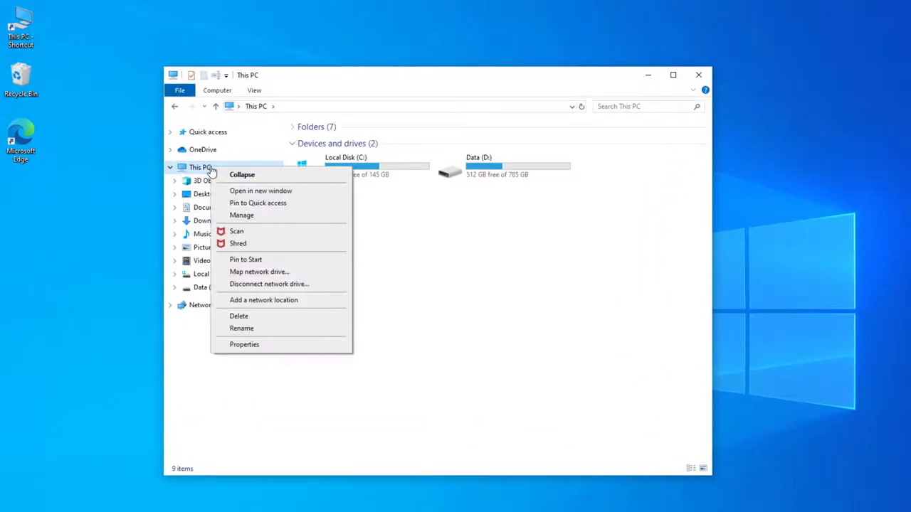
click(267, 346)
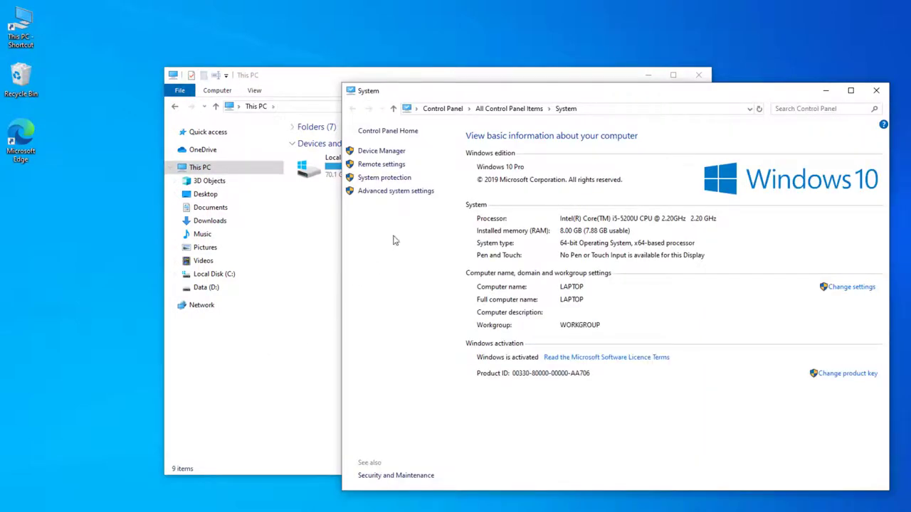
click(426, 197)
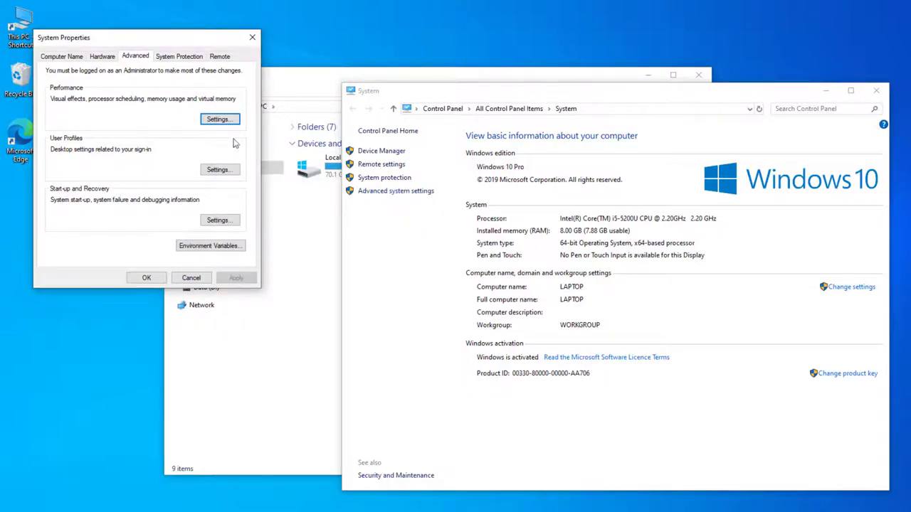
click(209, 121)
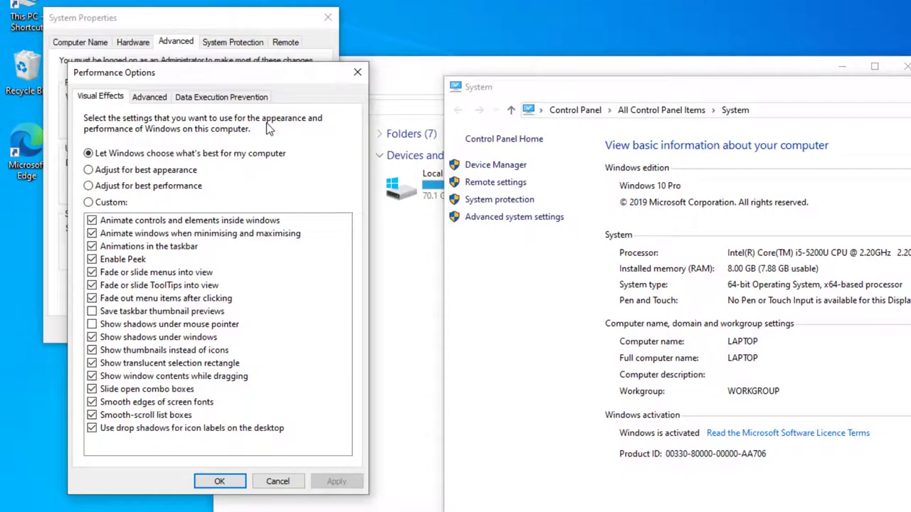
click(196, 188)
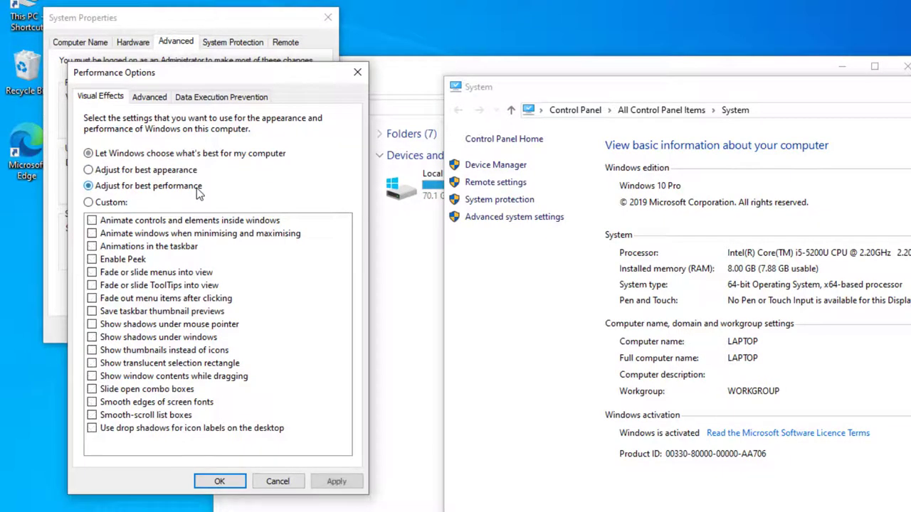
click(222, 481)
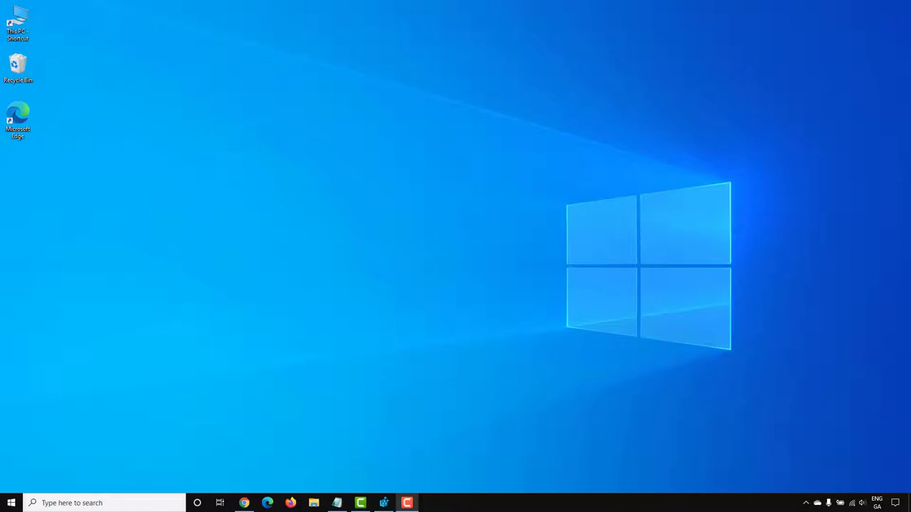
right_click(456, 503)
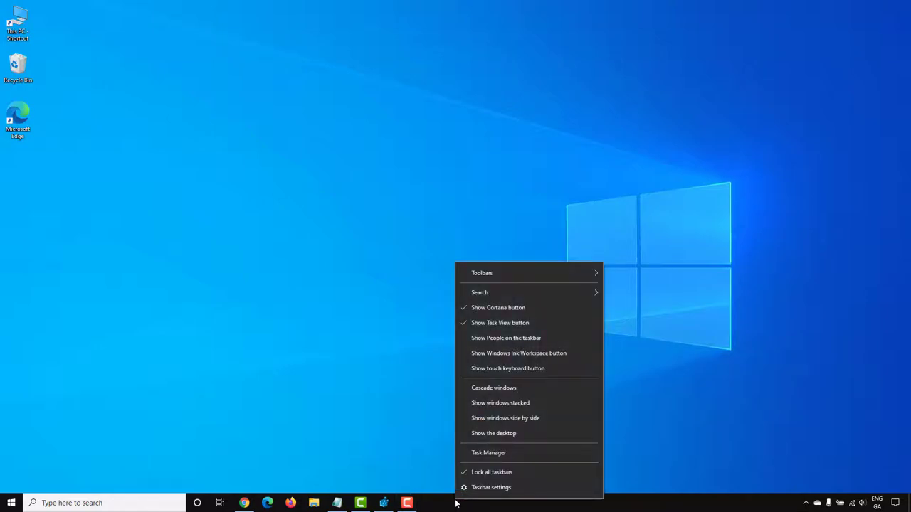
click(479, 454)
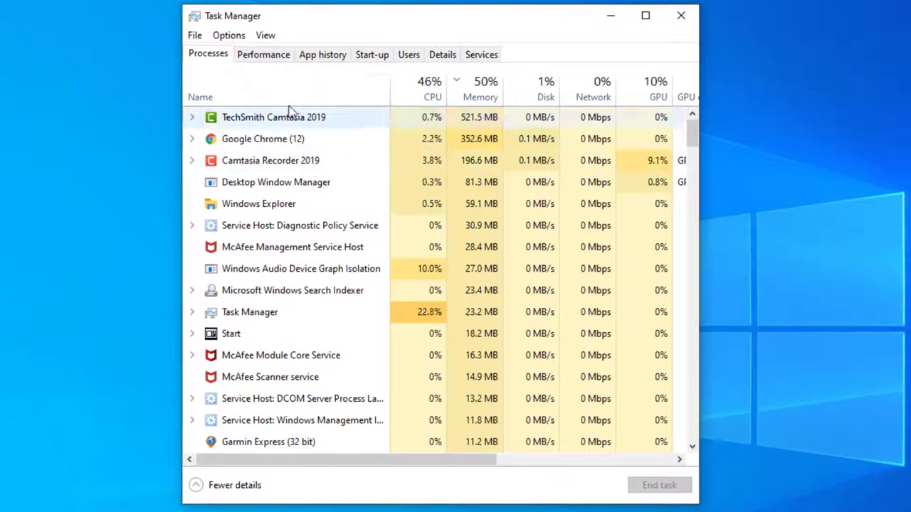
click(281, 58)
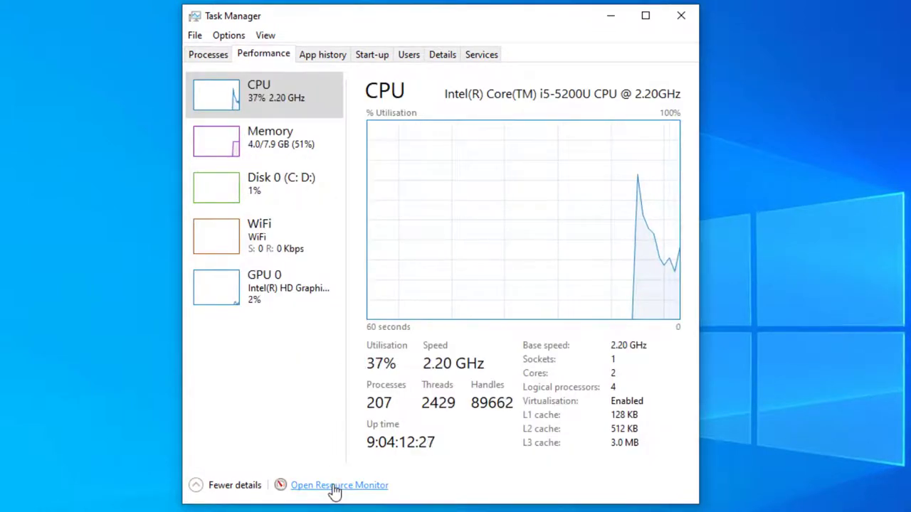
click(334, 487)
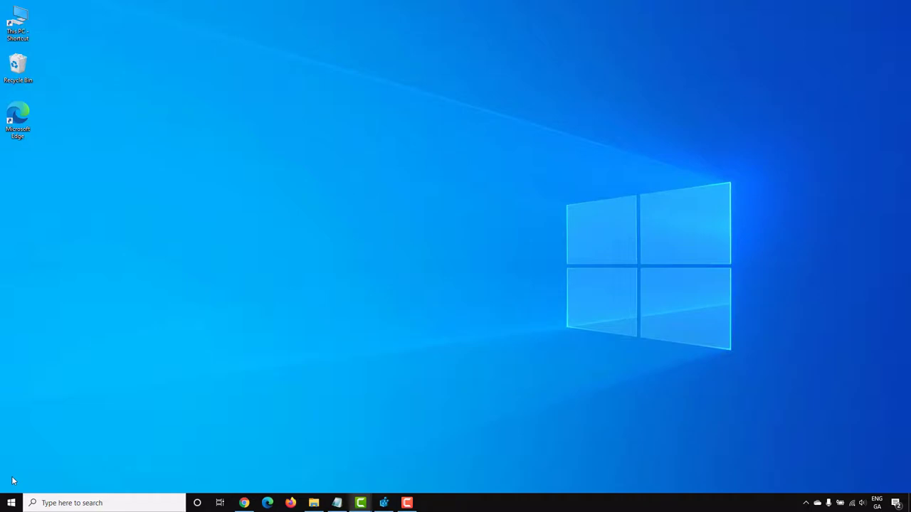
Step: Launch Device Manager, expand Display adaptors and Human Interface Devices, and bring up the first HID device's options
click(60, 504)
text(devi)
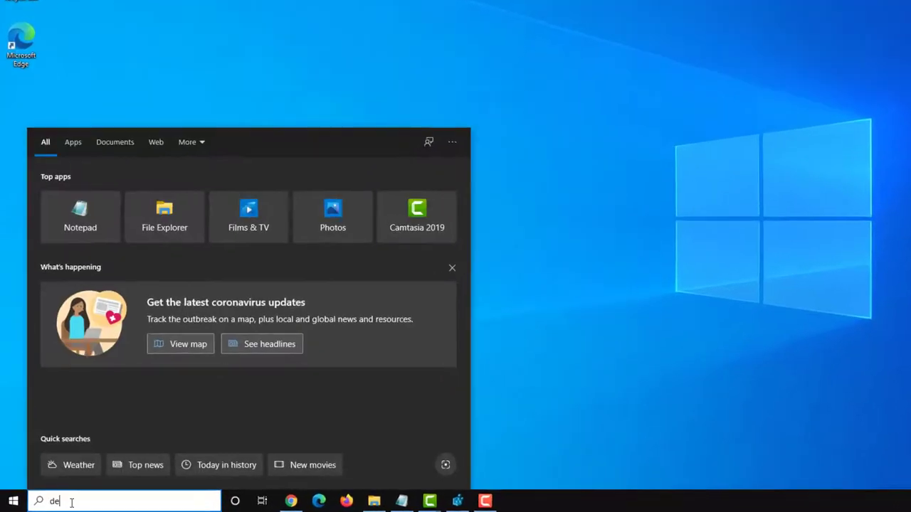
text(ce manager)
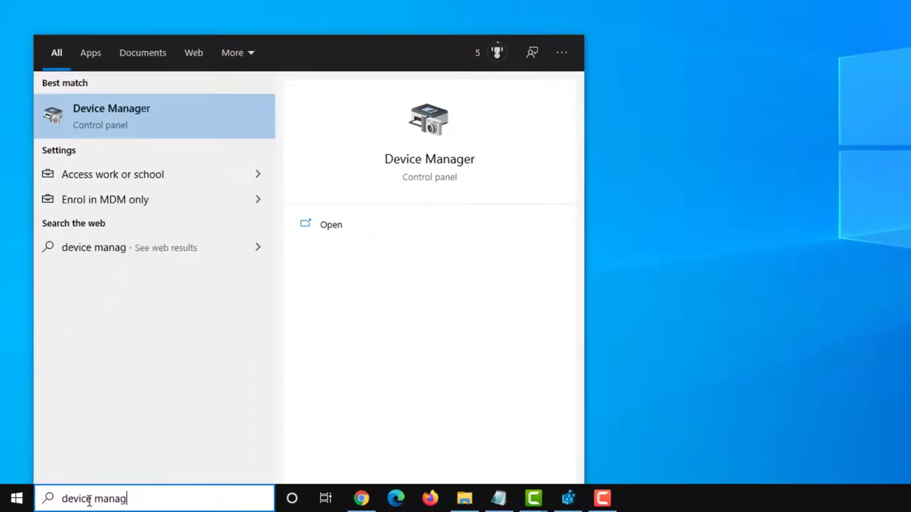
key(Return)
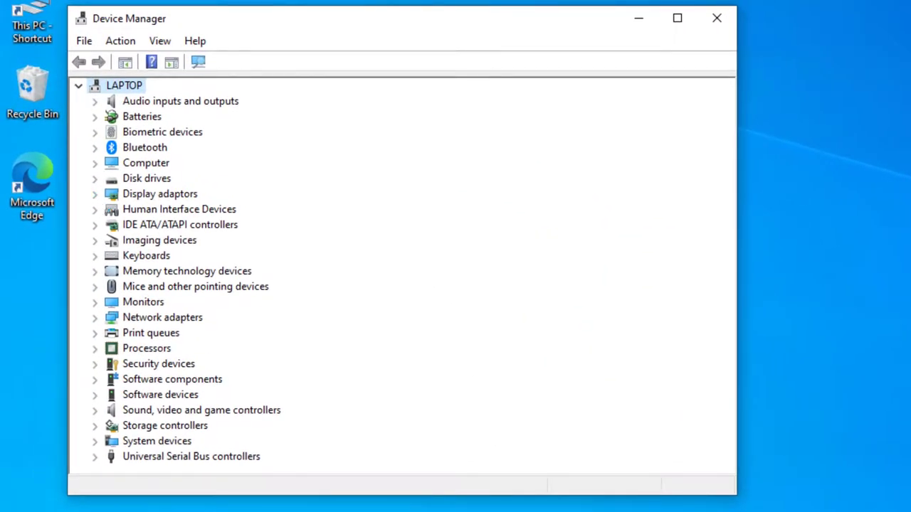
click(95, 195)
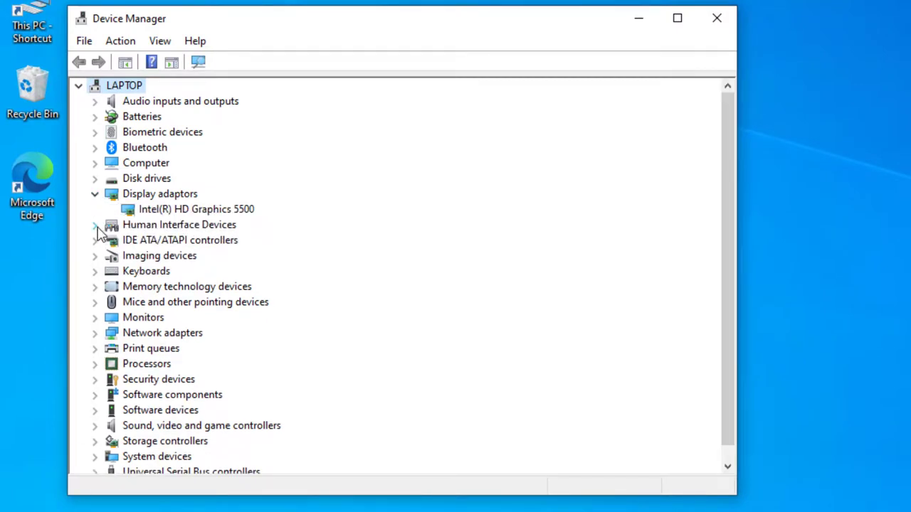
click(96, 226)
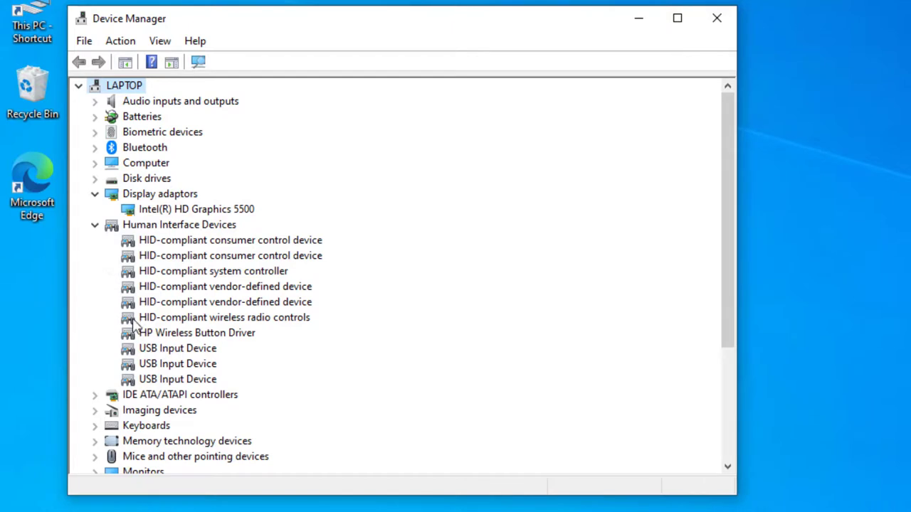
right_click(157, 245)
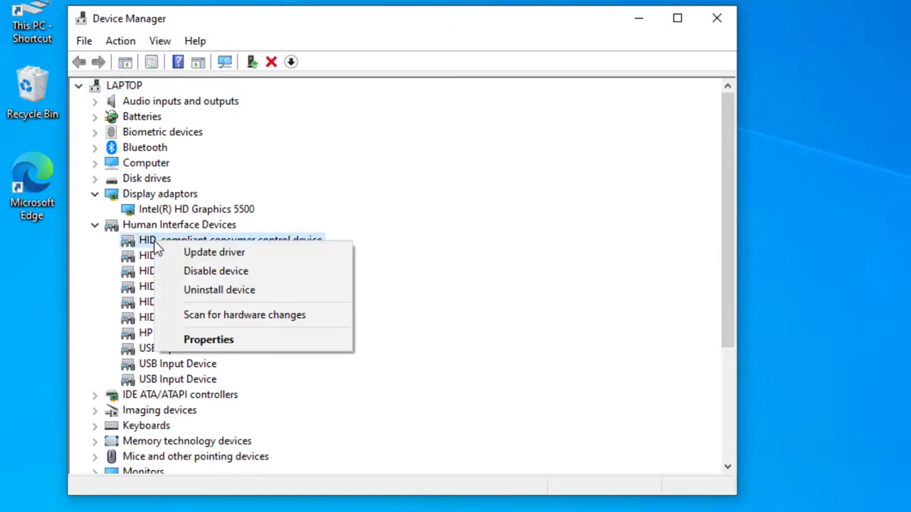